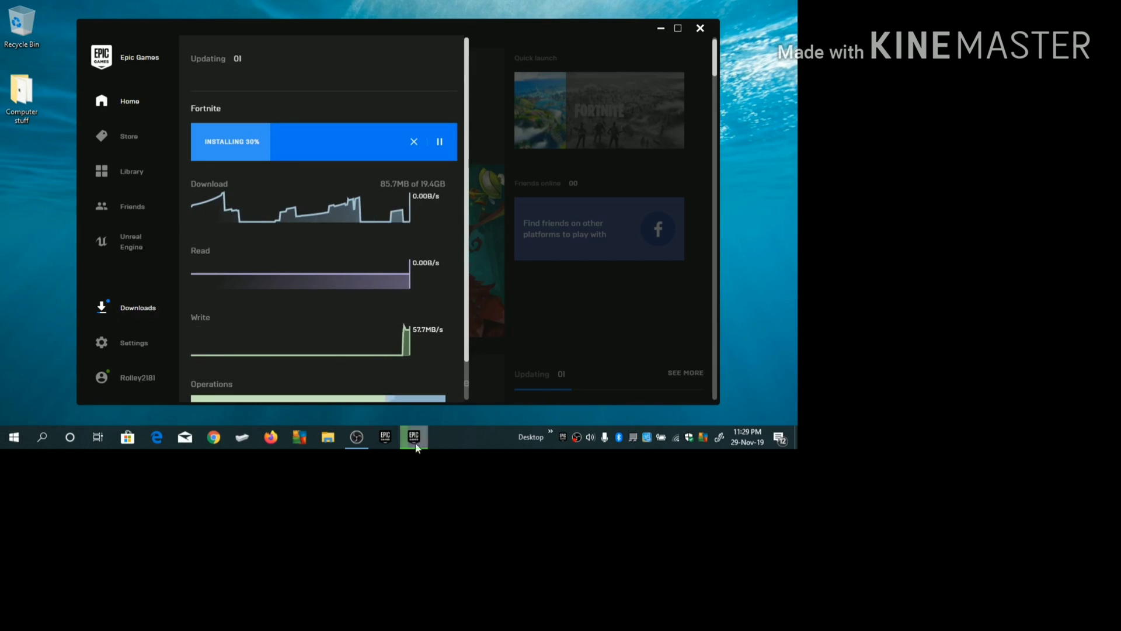
# Pause the Fortnite download, then exit Epic Games Launcher from its tray icon and confirm canceling installations
pyautogui.moveTo(404, 438)
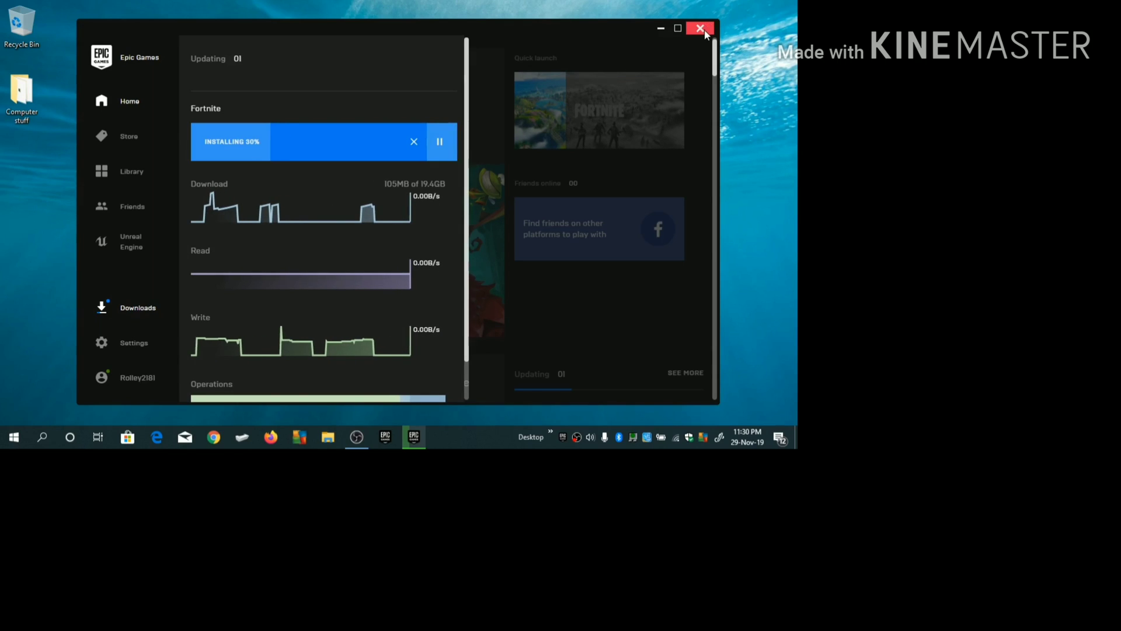
pyautogui.click(449, 150)
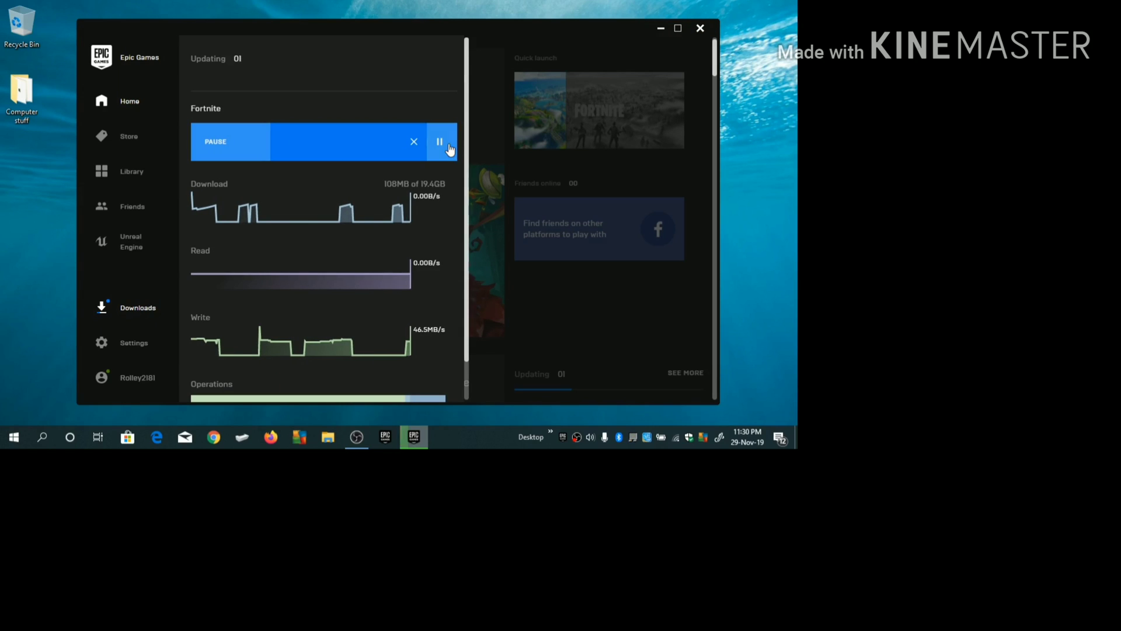
pyautogui.click(710, 27)
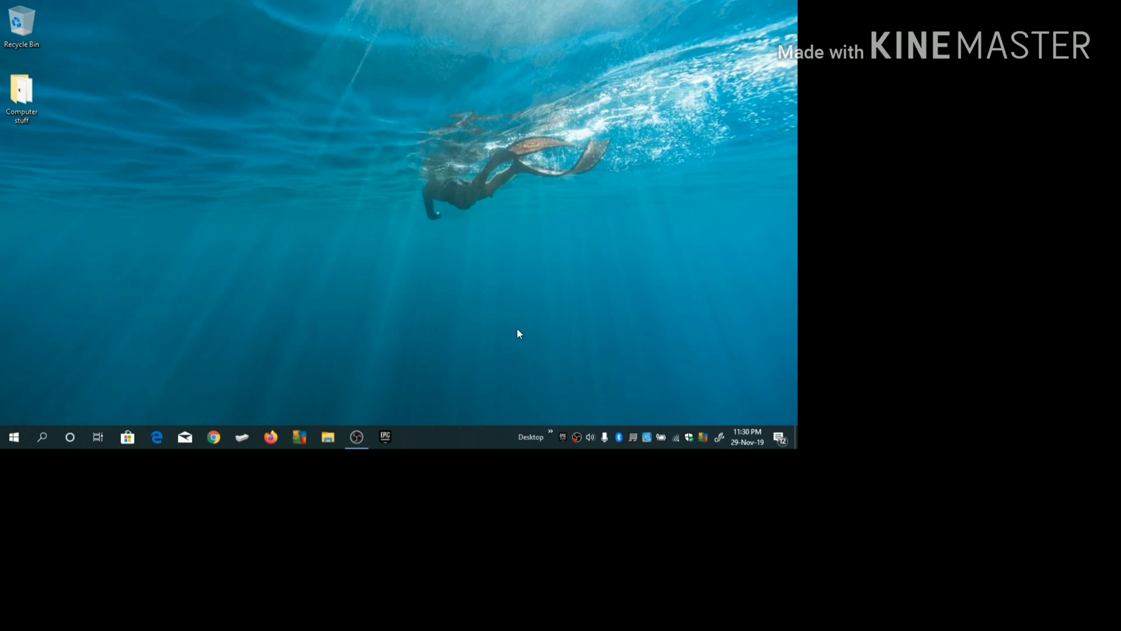
pyautogui.rightClick(564, 435)
pyautogui.click(577, 418)
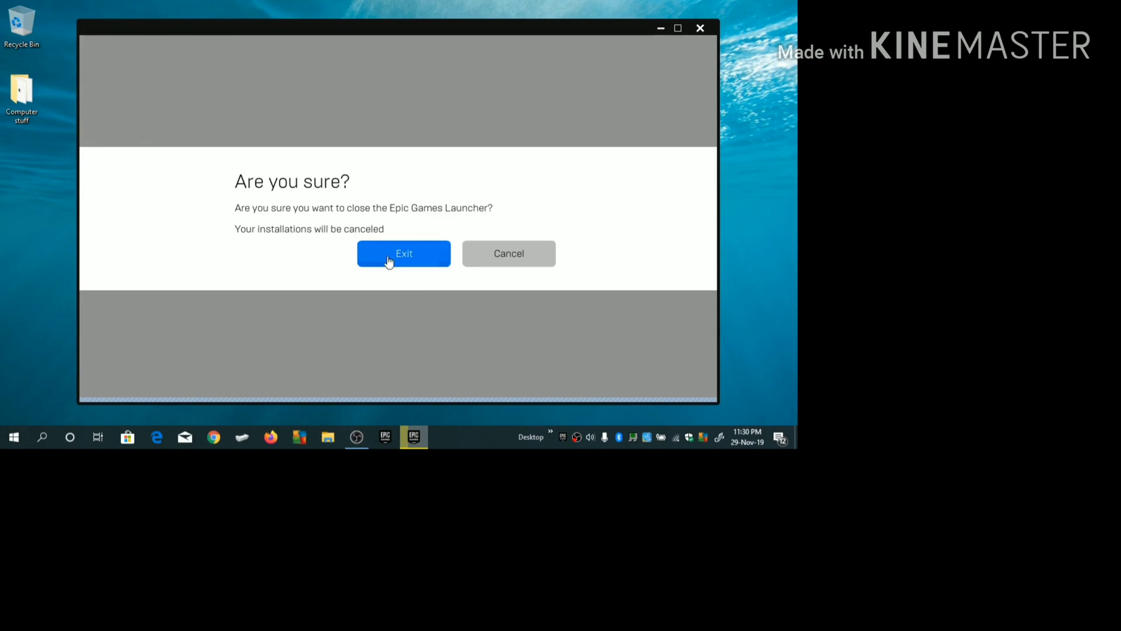
pyautogui.click(412, 266)
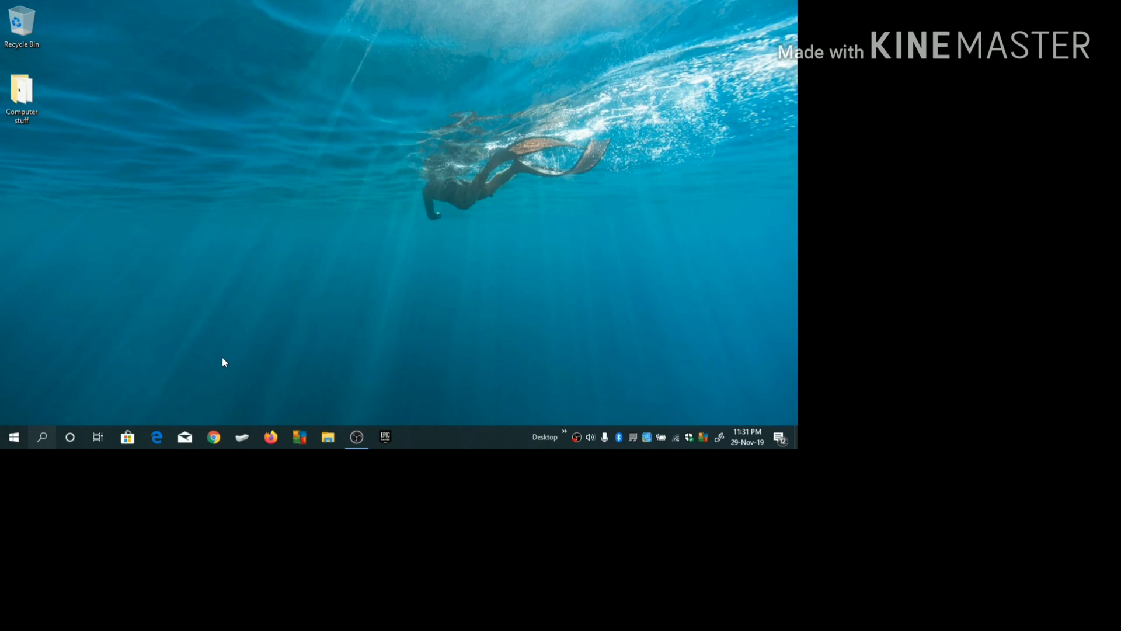
# Find 'run' in Windows search and launch the Run dialog
pyautogui.press('super+s')
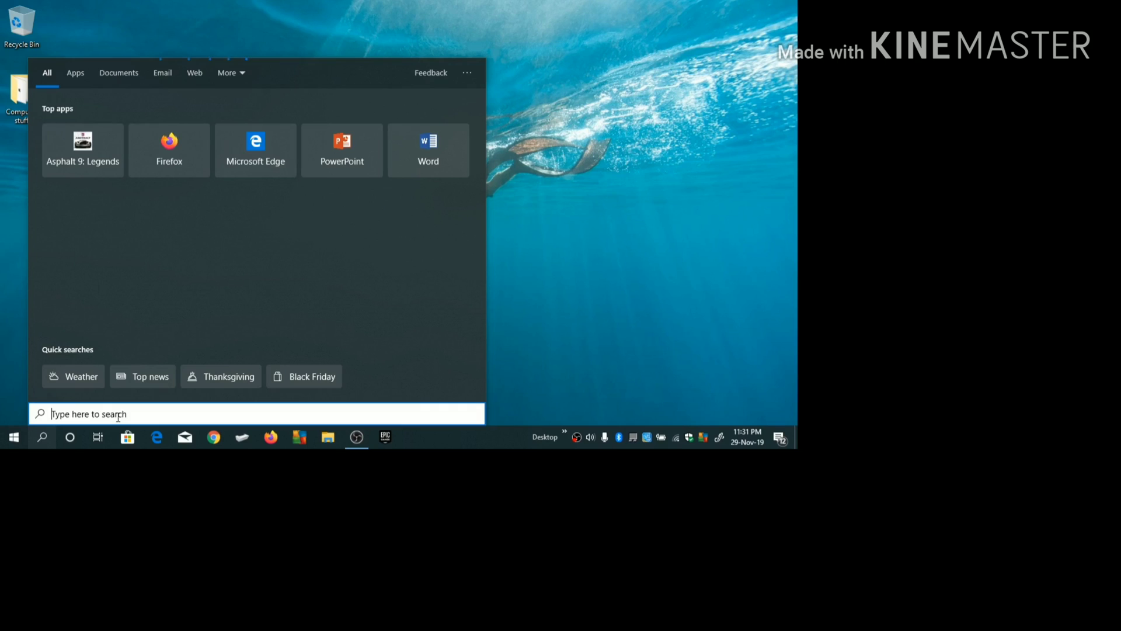
pyautogui.write('run')
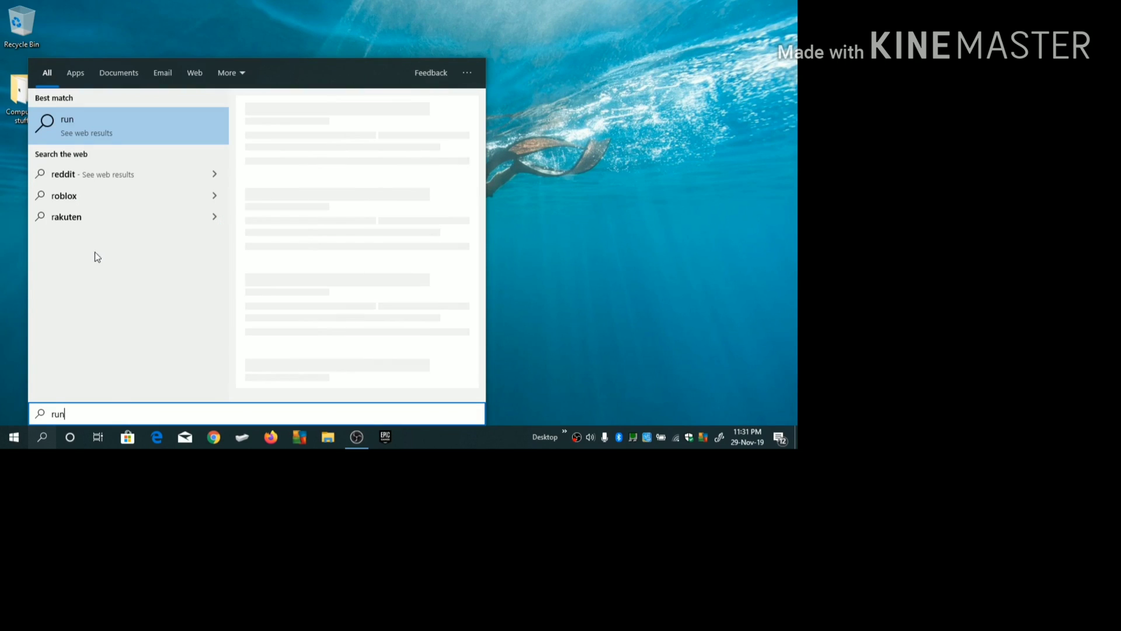
pyautogui.click(104, 138)
pyautogui.write('%appdata%')
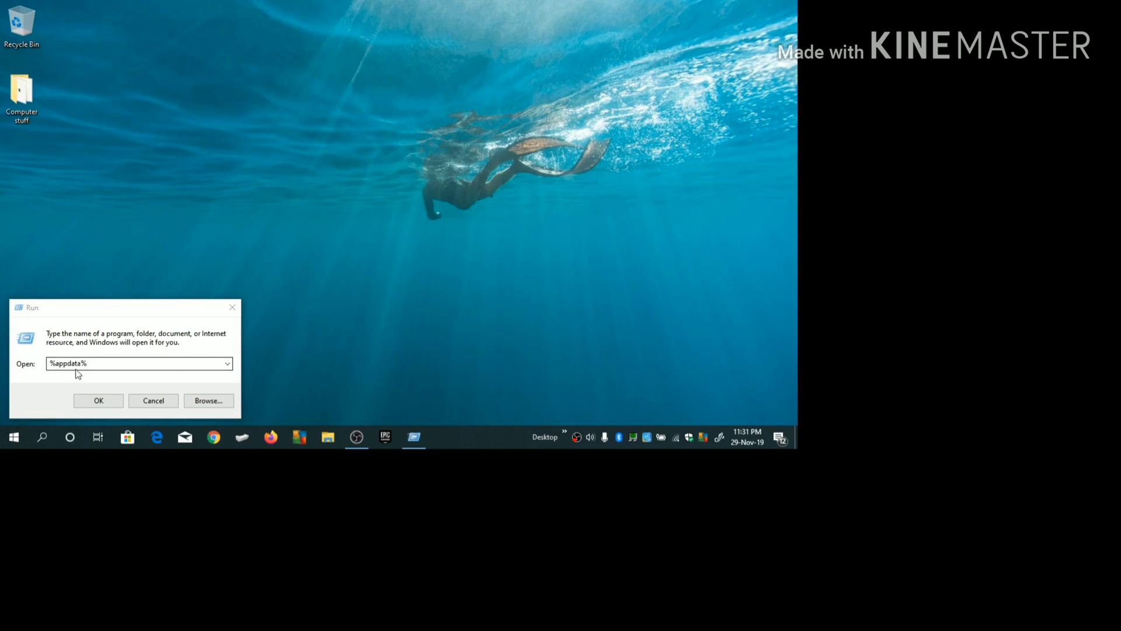
# Go from %appdata% up to AppData, then into Local\EpicGamesLauncher\Saved\Config\Windows
pyautogui.click(96, 402)
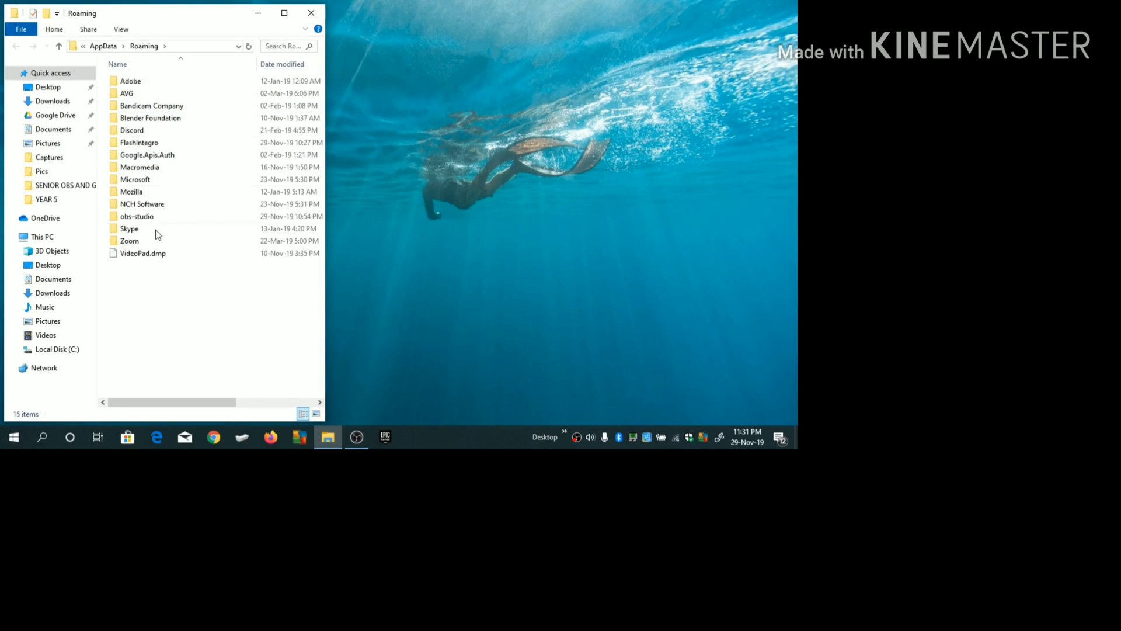
pyautogui.click(106, 48)
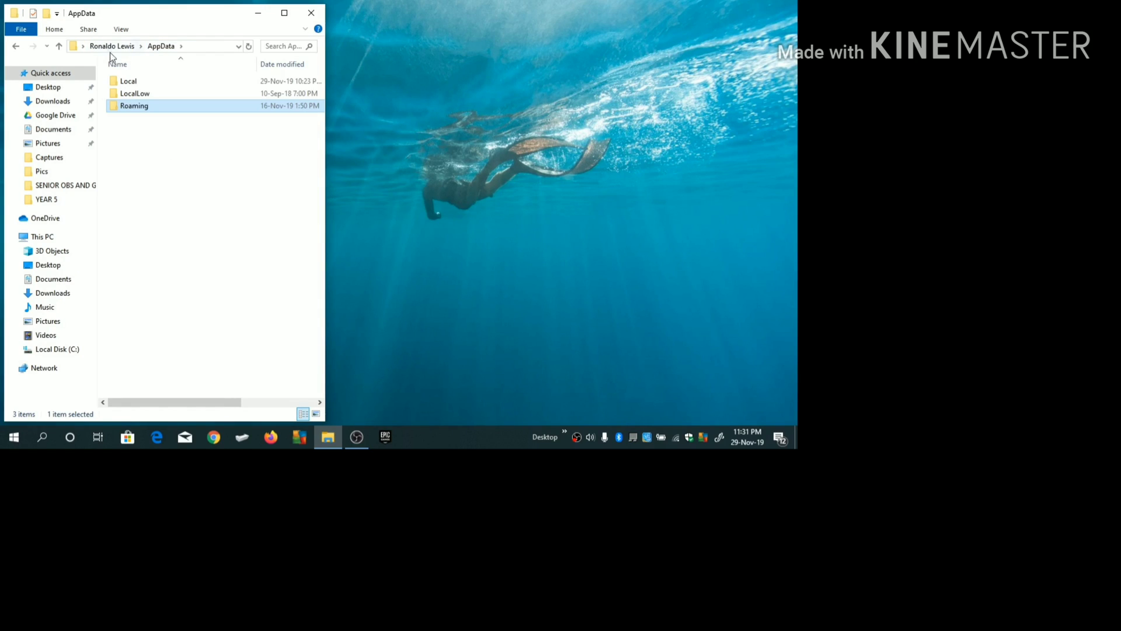
pyautogui.doubleClick(139, 84)
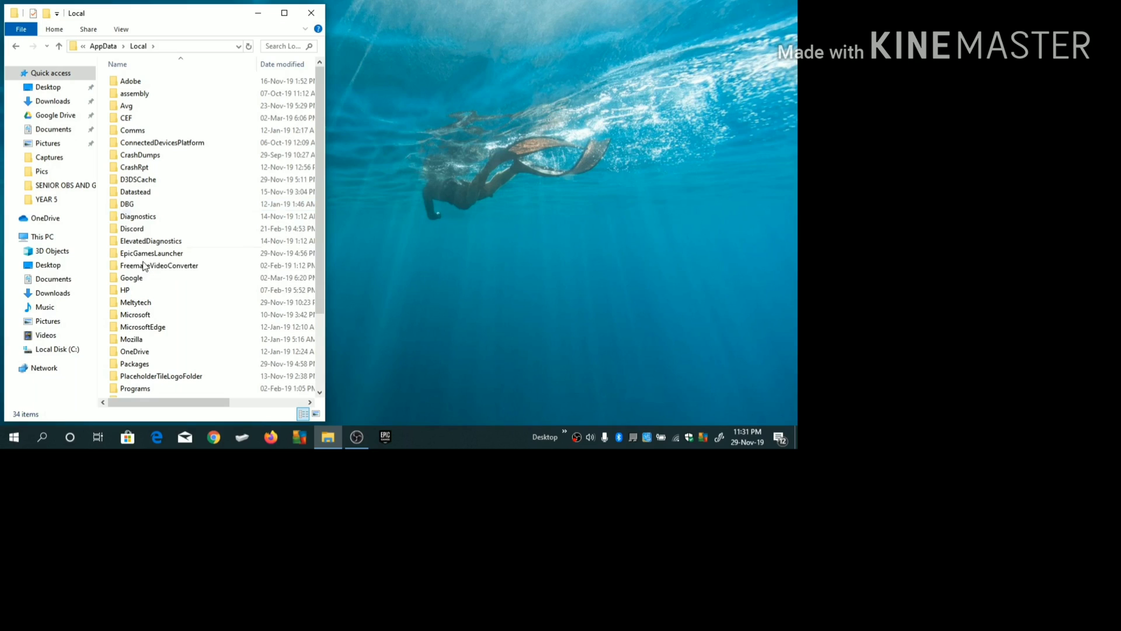
pyautogui.click(130, 258)
pyautogui.doubleClick(129, 259)
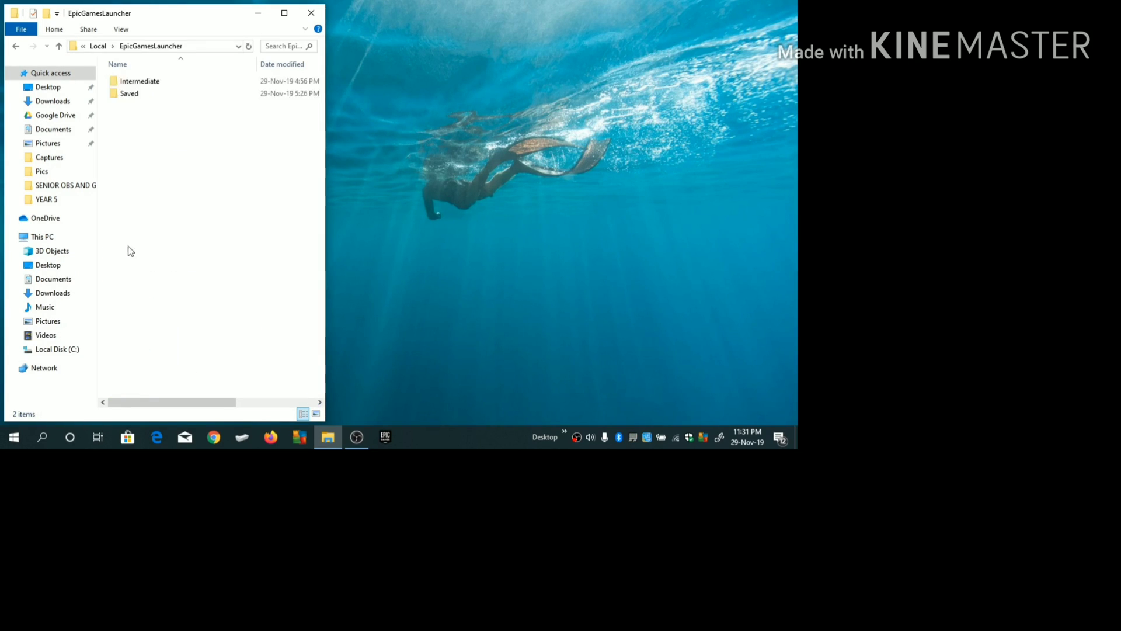
pyautogui.doubleClick(143, 98)
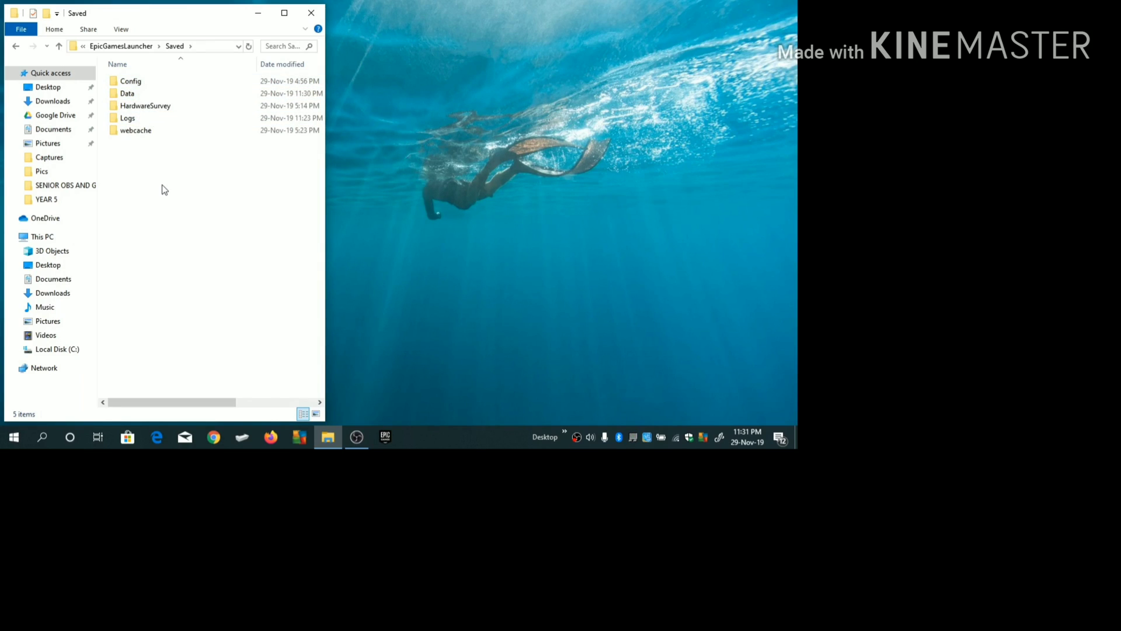
pyautogui.doubleClick(146, 85)
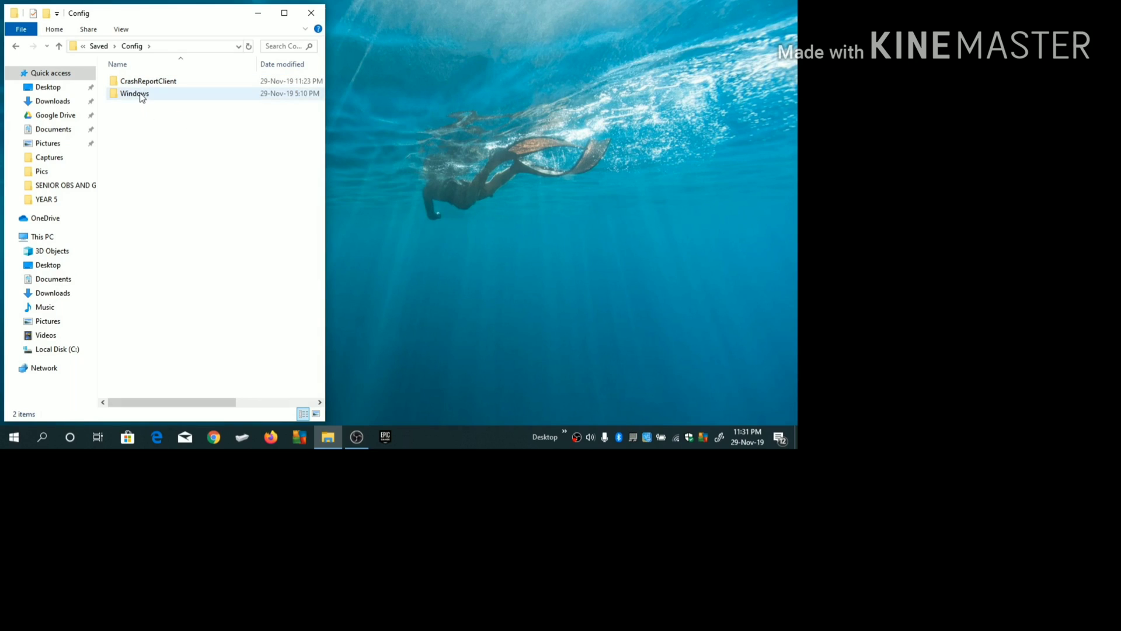
pyautogui.doubleClick(139, 93)
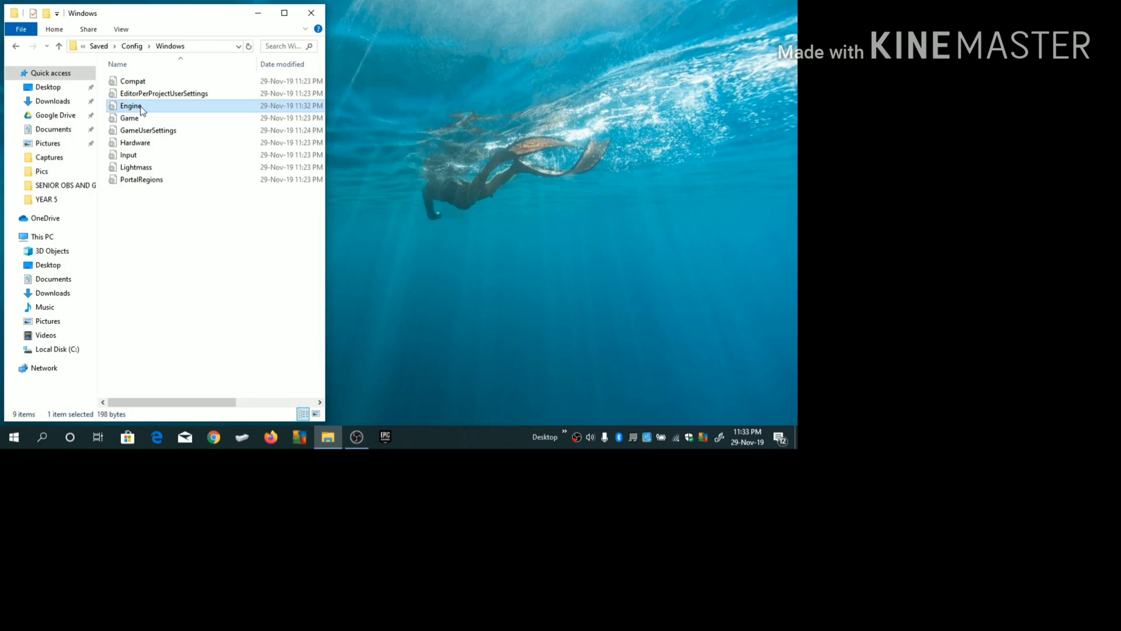
pyautogui.rightClick(141, 109)
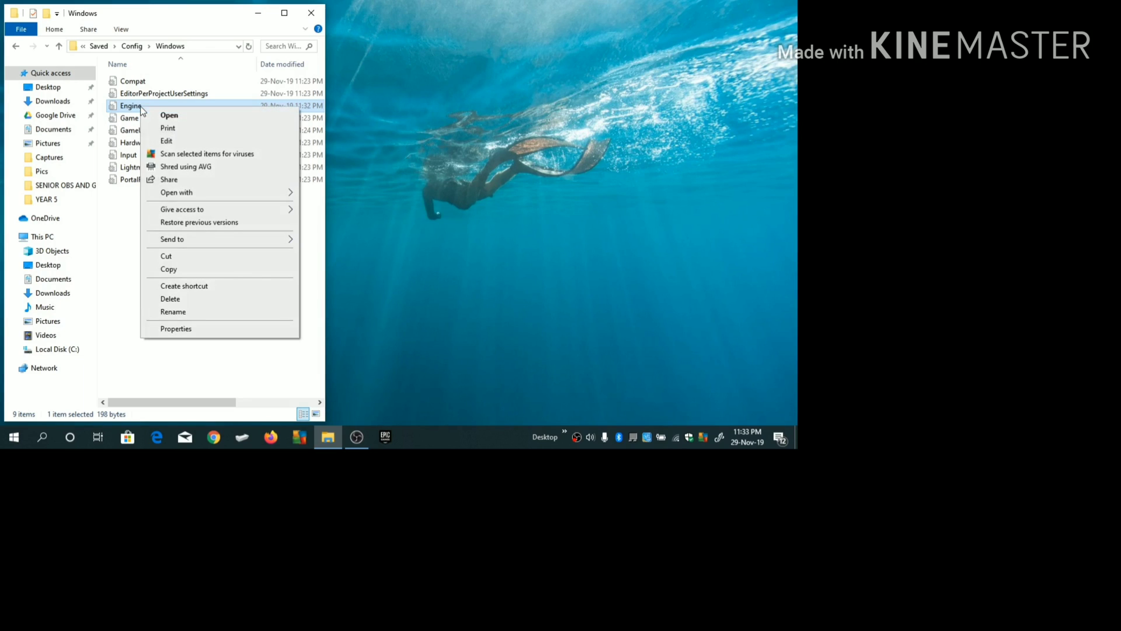
pyautogui.click(175, 331)
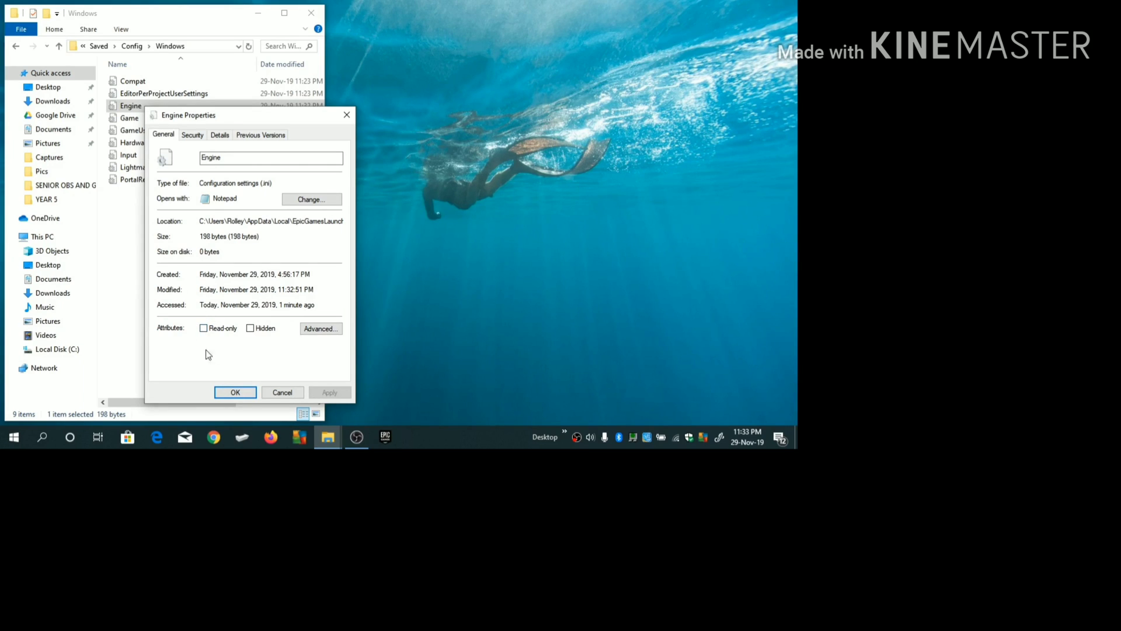
pyautogui.click(235, 392)
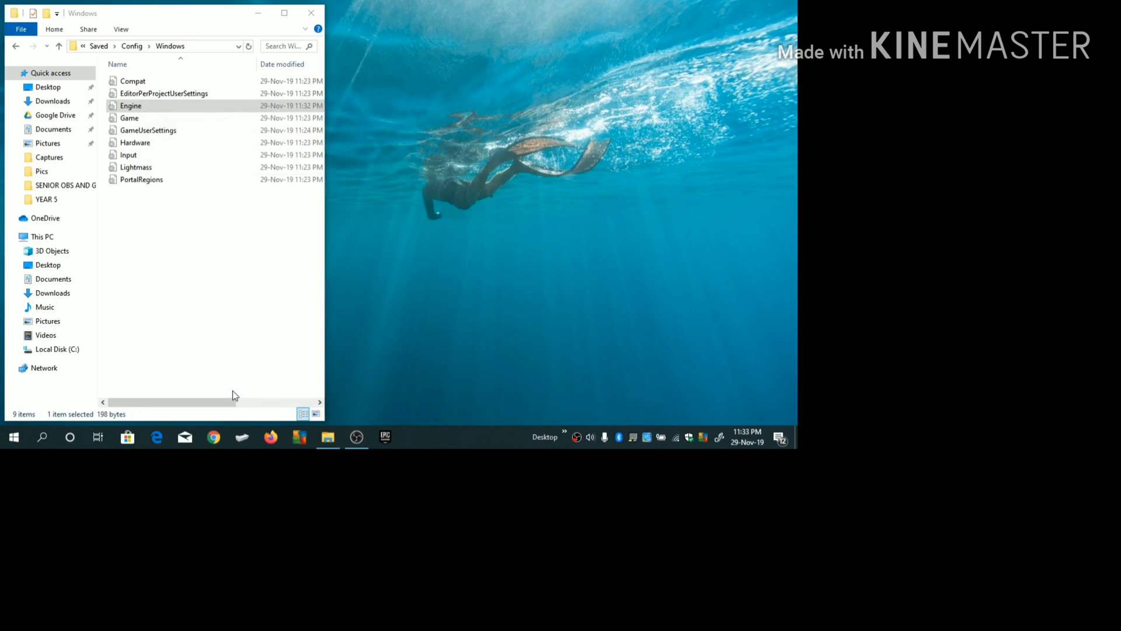
# Paste the [HTTP] and [Portal.BuildPatch] settings below the existing lines in Engine
pyautogui.doubleClick(142, 105)
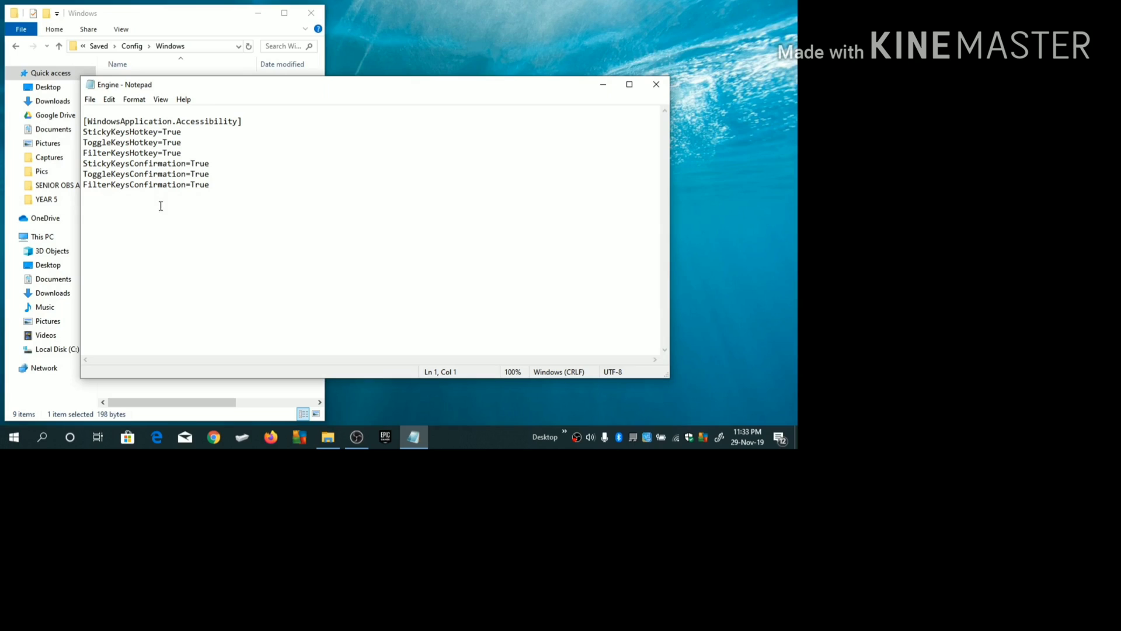
pyautogui.click(100, 222)
pyautogui.rightClick(85, 217)
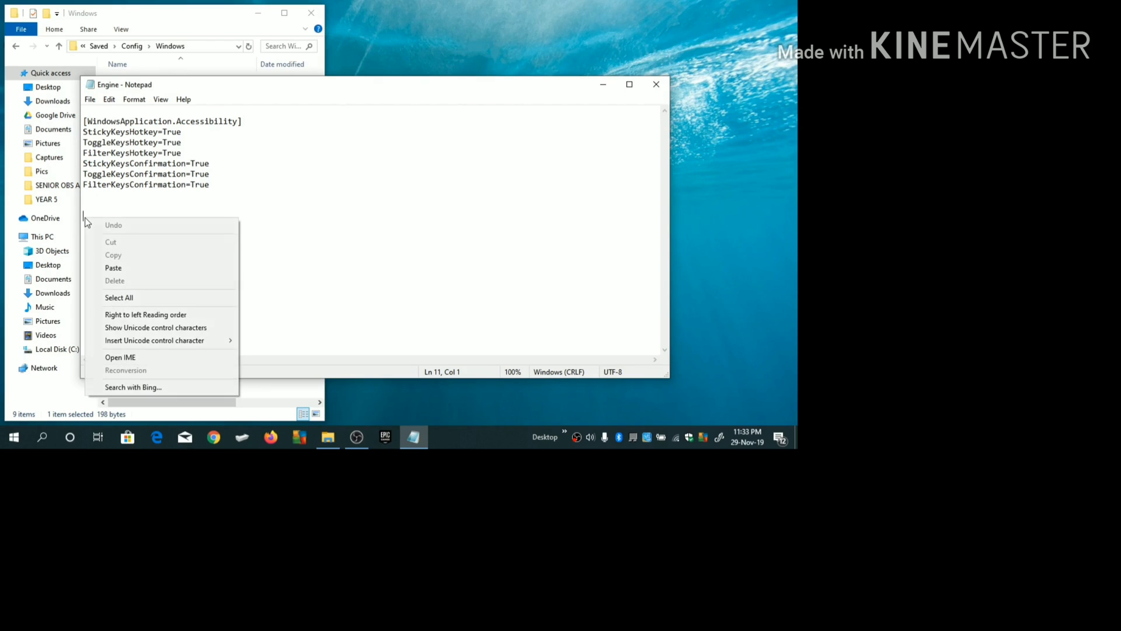
pyautogui.click(113, 268)
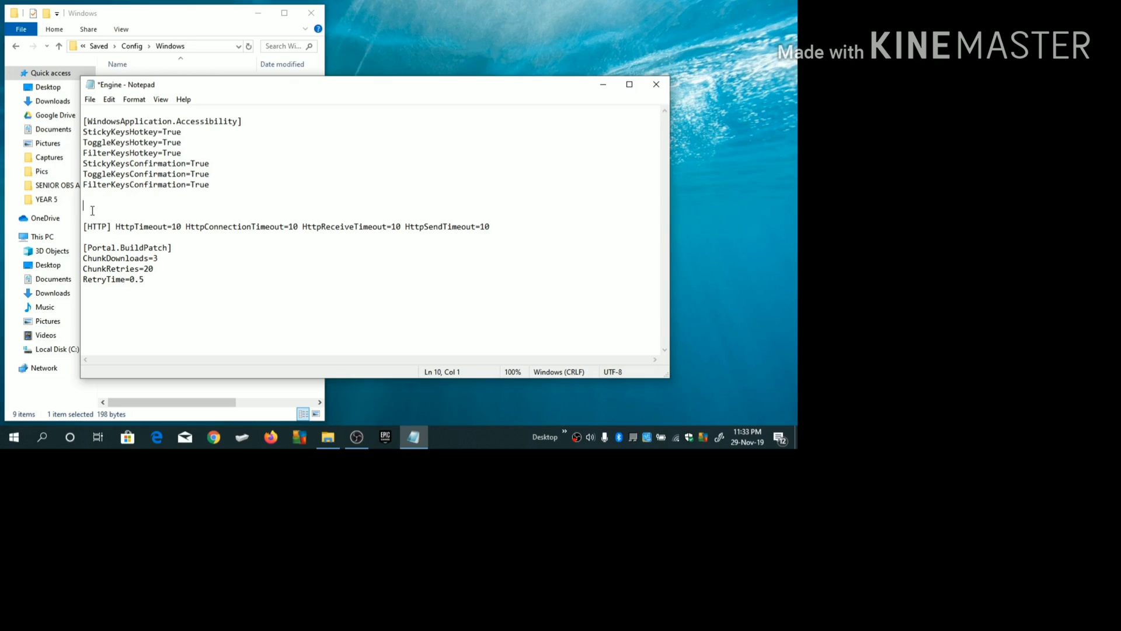
pyautogui.press('BackSpace')
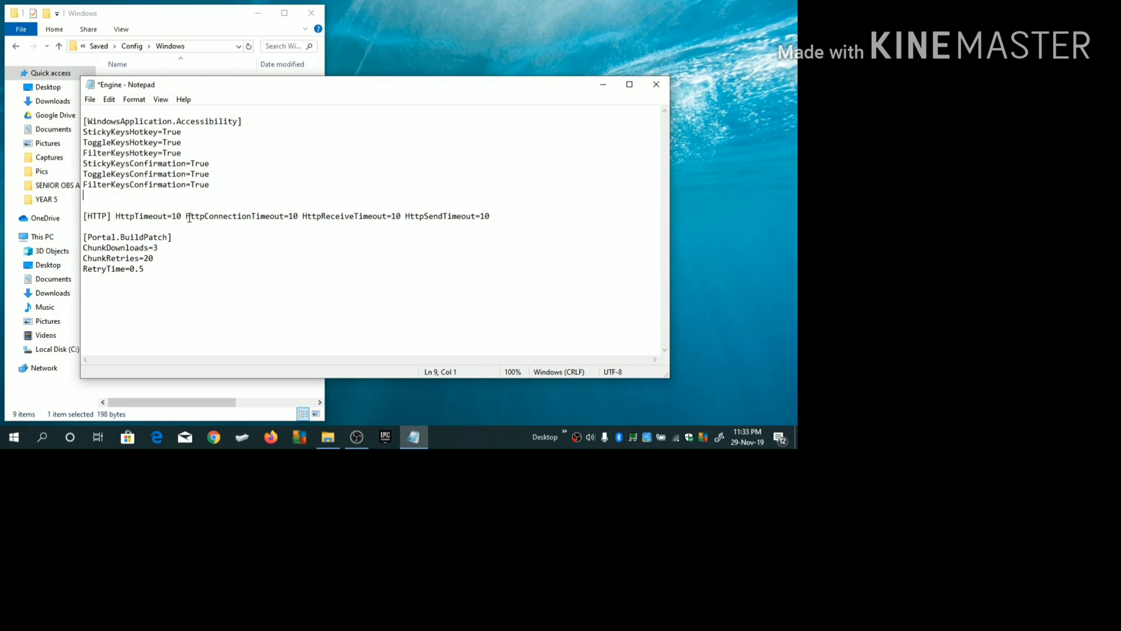
# Break HttpConnectionTimeout, HttpReceiveTimeout and HttpSendTimeout onto separate lines
pyautogui.click(187, 217)
pyautogui.press('Return')
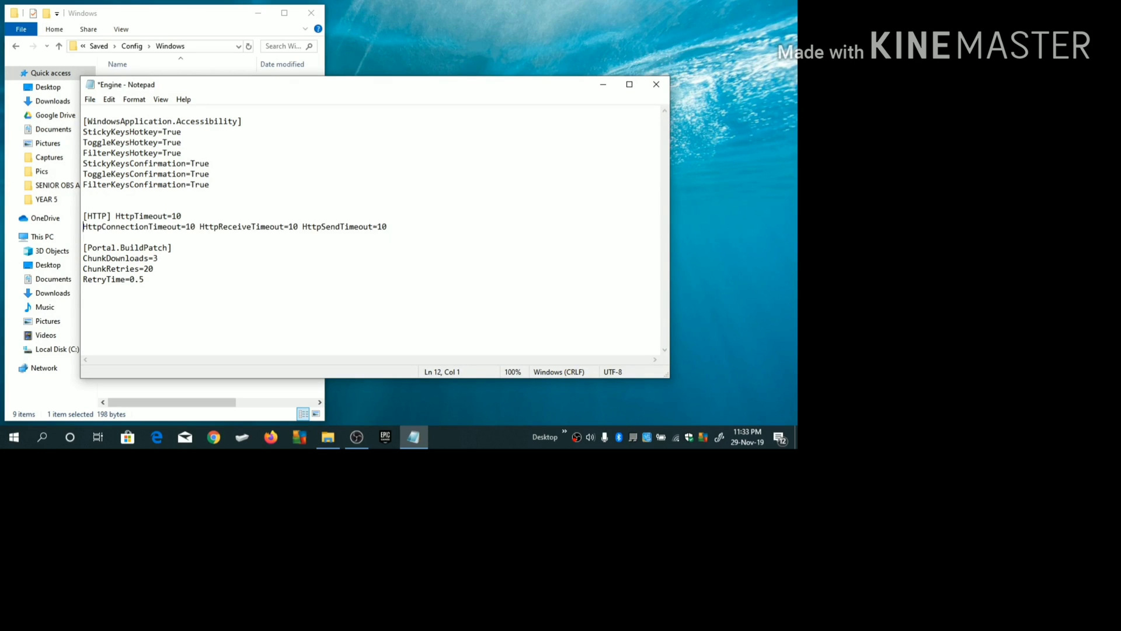
pyautogui.press('Return')
pyautogui.click(186, 237)
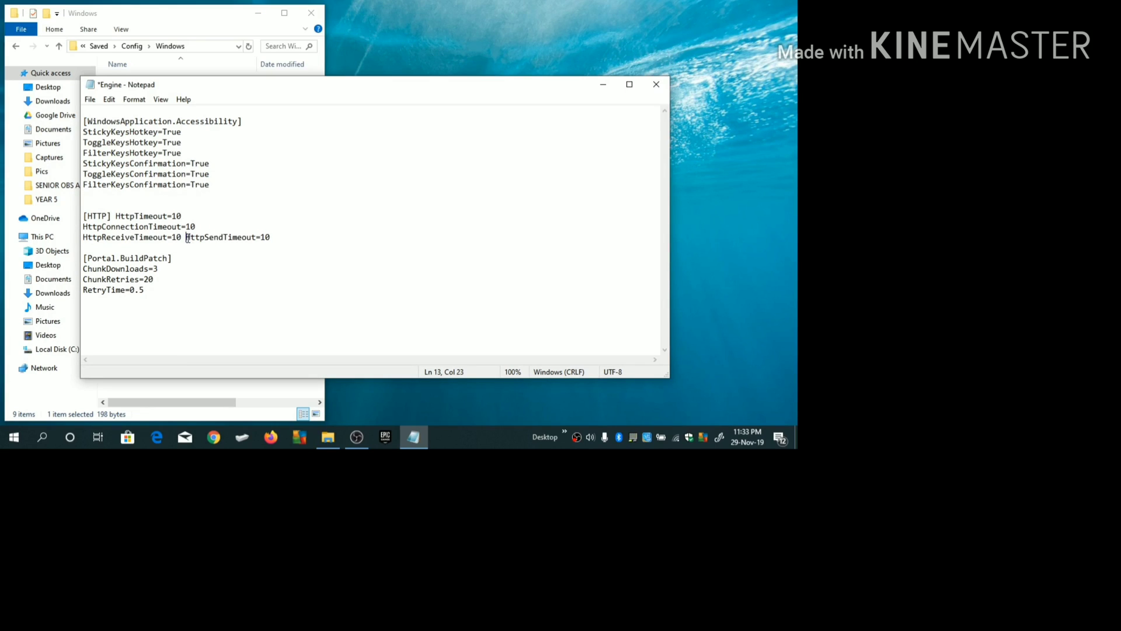
pyautogui.press('Return')
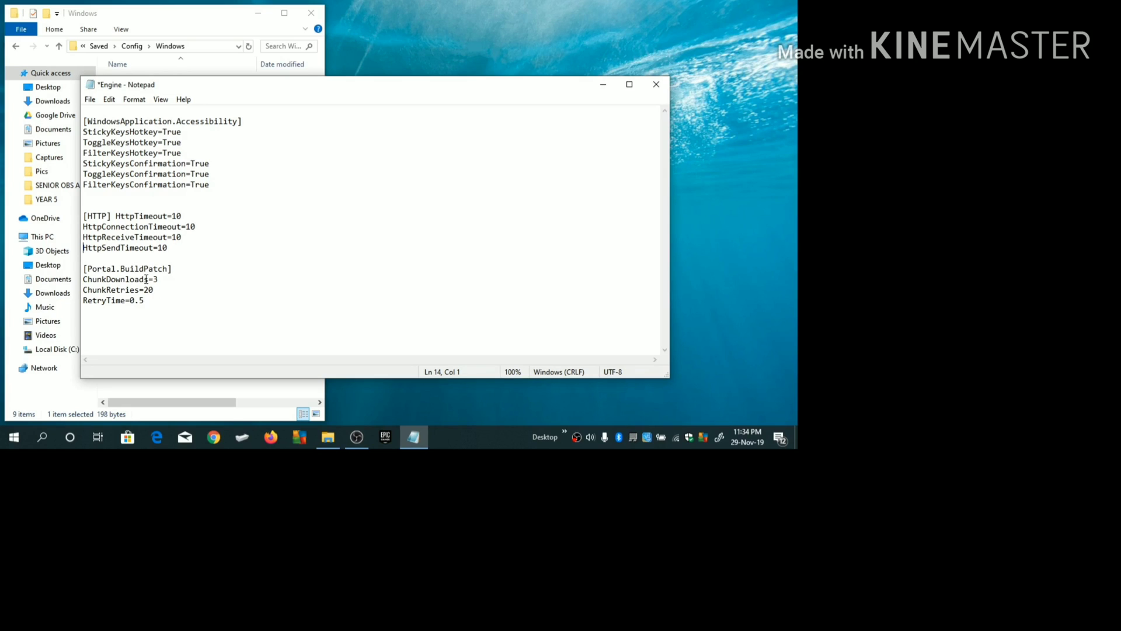
# Close Notepad, saving the changes to Engine.ini
pyautogui.click(656, 84)
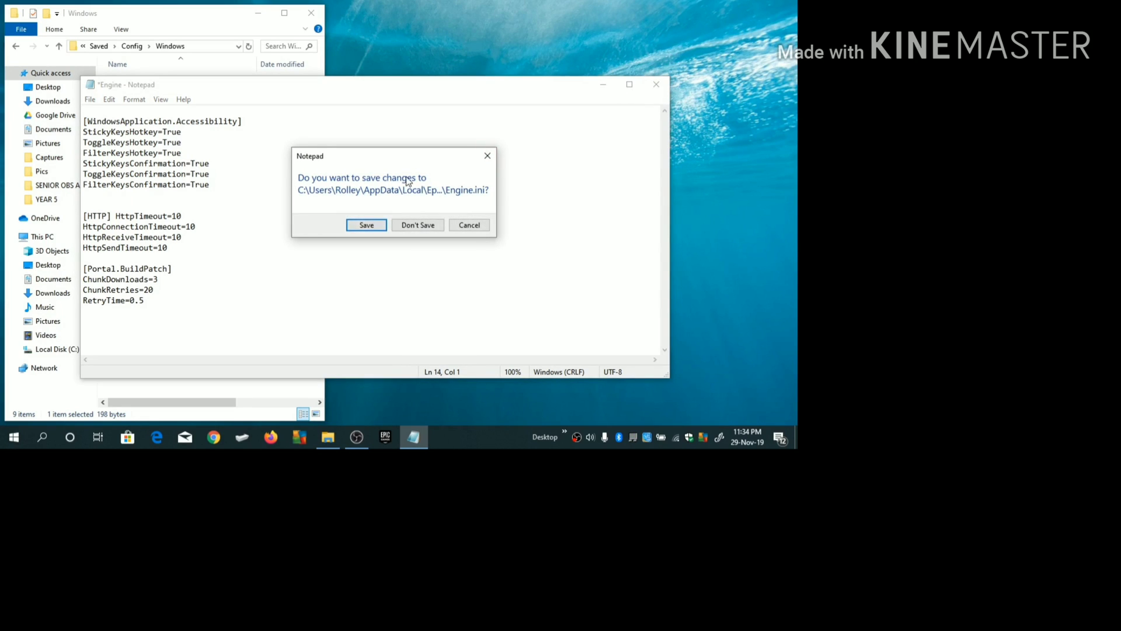
pyautogui.click(369, 229)
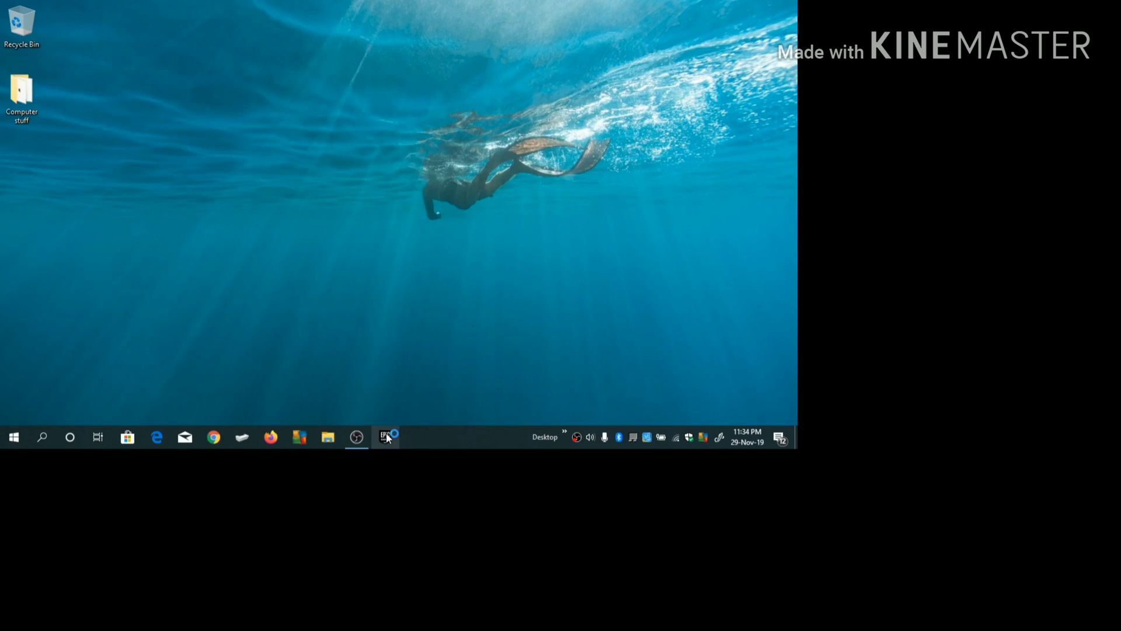